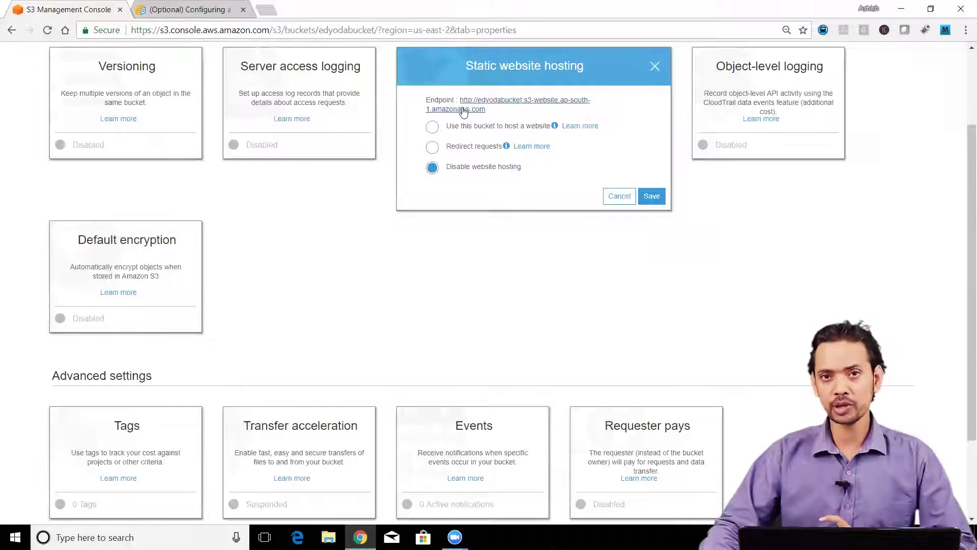
Enable static website hosting for edyodabucket with index.html as the index document, leave the error document and redirection rules empty, and save
{"action": "left_click_drag", "start_coordinate": [487, 110], "coordinate": [459, 101]}
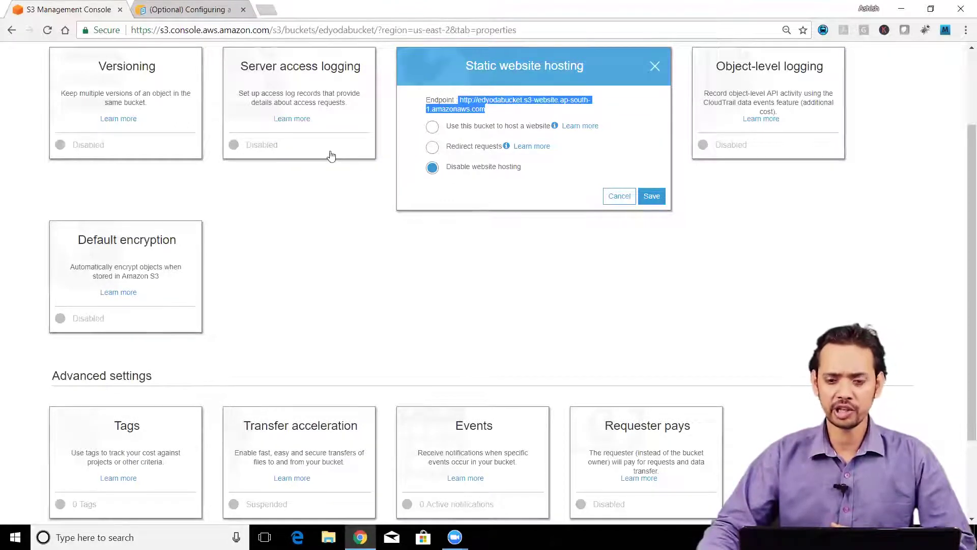
{"action": "left_click", "coordinate": [431, 131]}
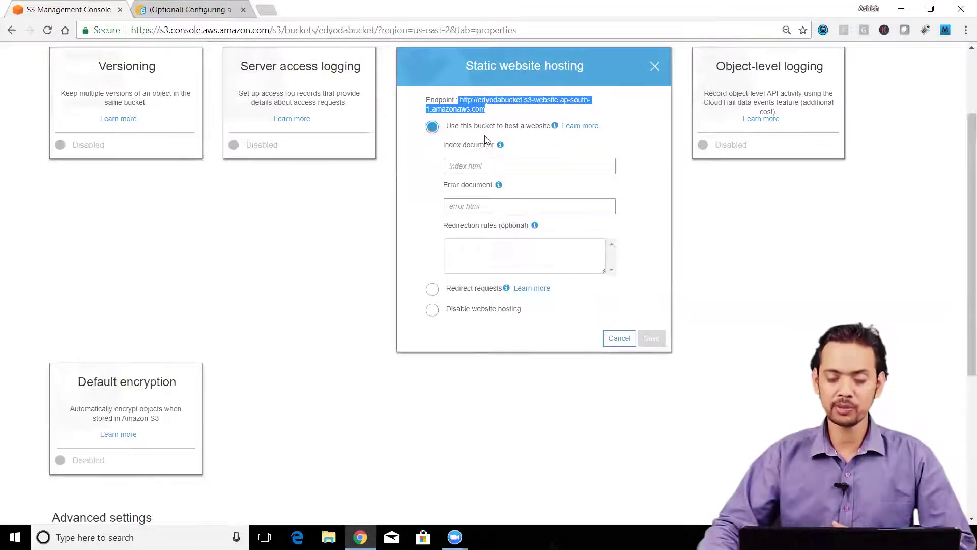
{"action": "left_click", "coordinate": [510, 167]}
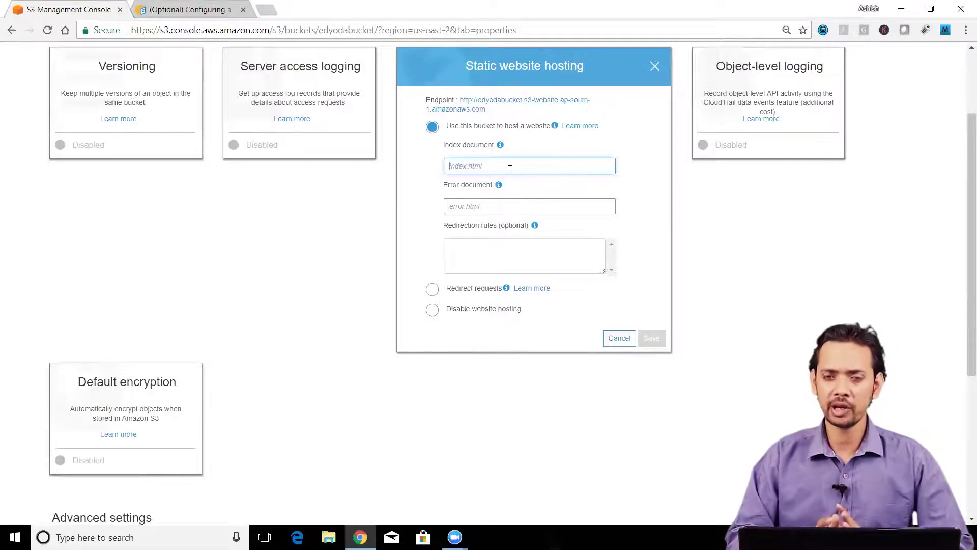
{"action": "type", "text": "inde"}
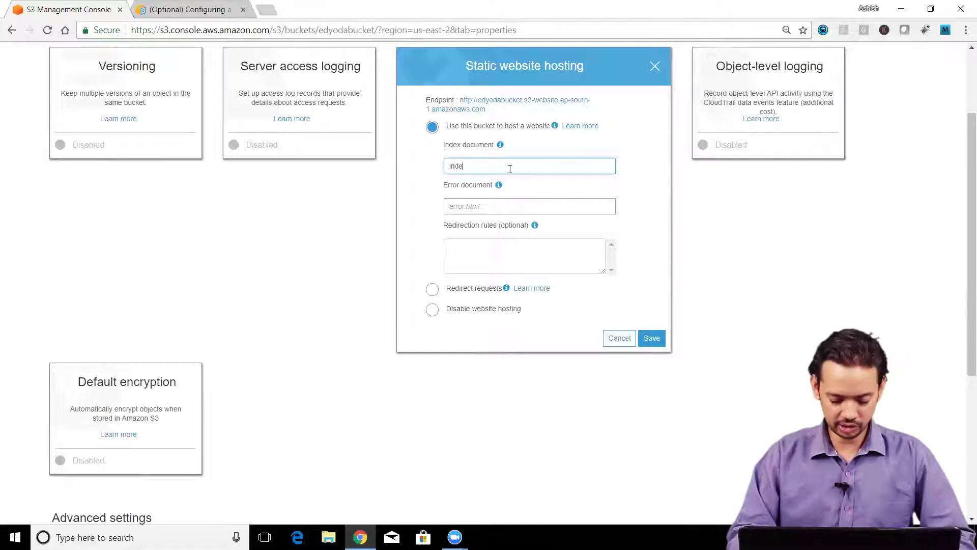
{"action": "type", "text": "x.html"}
{"action": "left_click", "coordinate": [496, 206]}
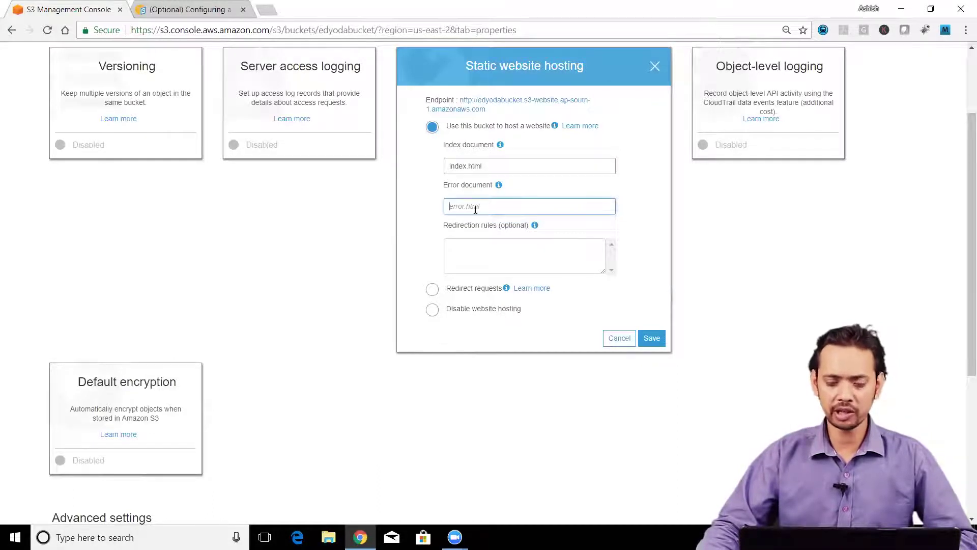
{"action": "left_click", "coordinate": [460, 206]}
{"action": "left_click", "coordinate": [655, 204]}
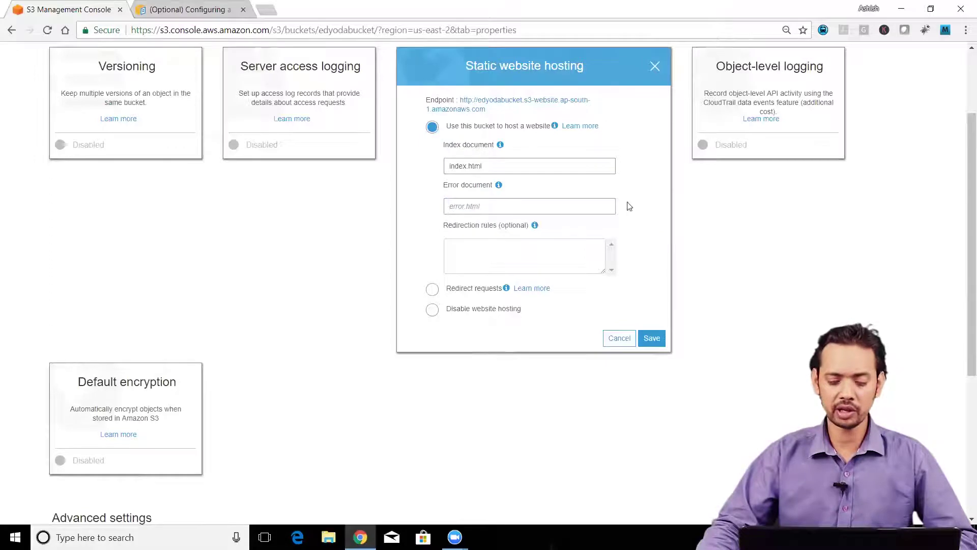
{"action": "left_click", "coordinate": [472, 253]}
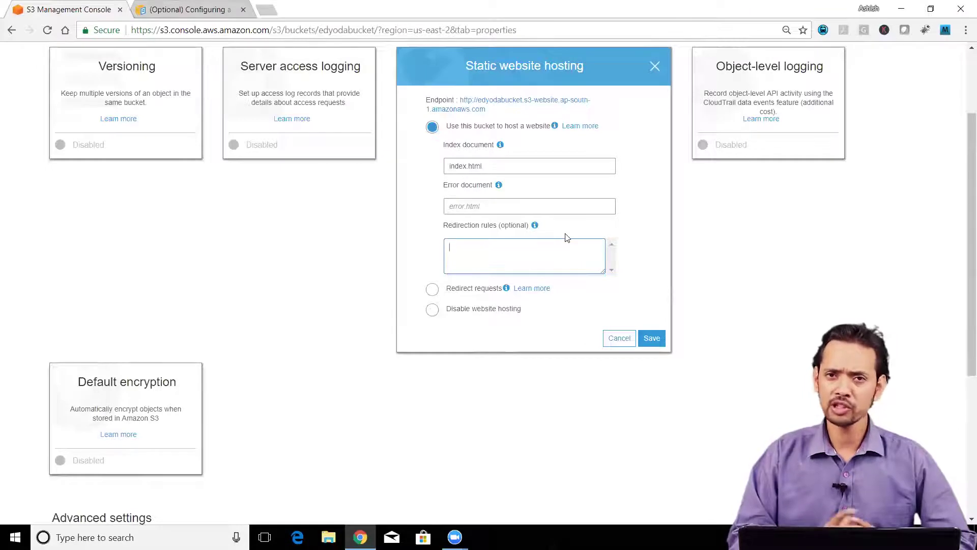
{"action": "left_click", "coordinate": [651, 338]}
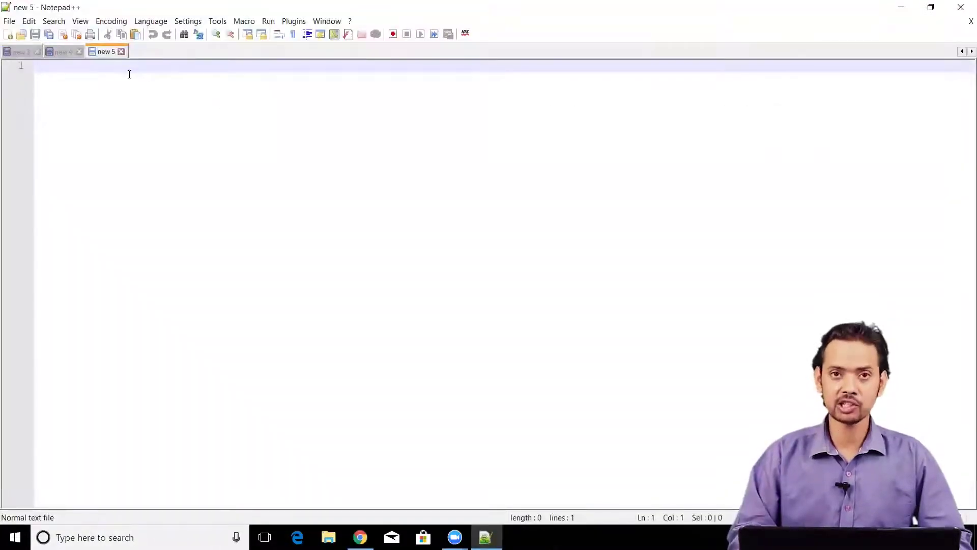
In Notepad++, write an HTML page with the h1 heading "Welcome to my static website hosed on S3 !!" and save it as index.html in E:\Edyoda\content
{"action": "type", "text": "<html>"}
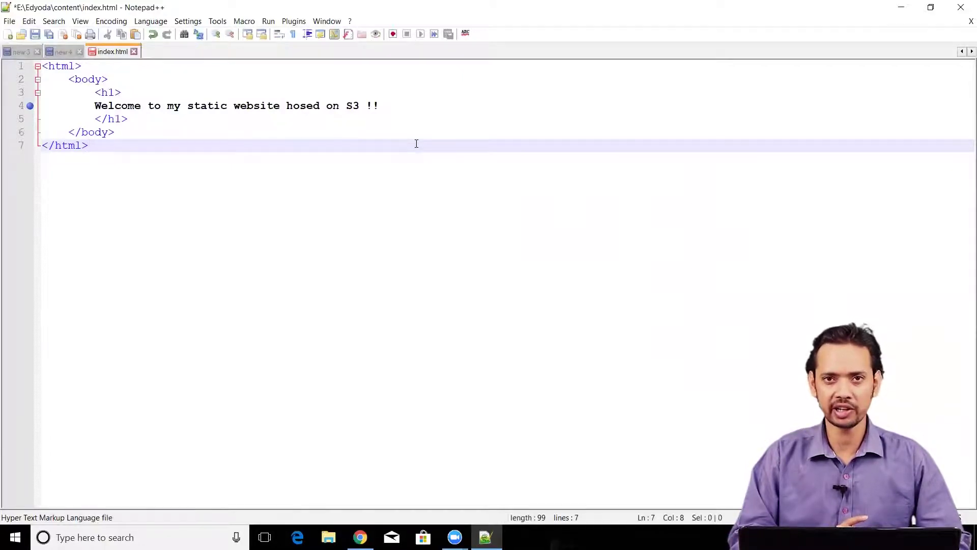
{"action": "key", "text": "ctrl+s"}
Switch to the S3 console in Chrome and upload index.html from the Edyoda content folder to the root of edyodabucket
{"action": "key", "text": "alt+Tab"}
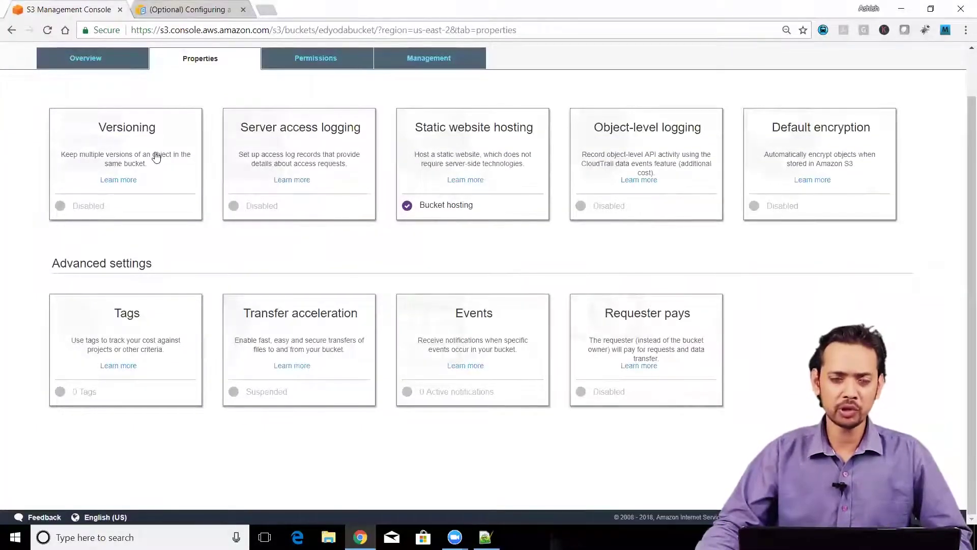
{"action": "left_click", "coordinate": [85, 58]}
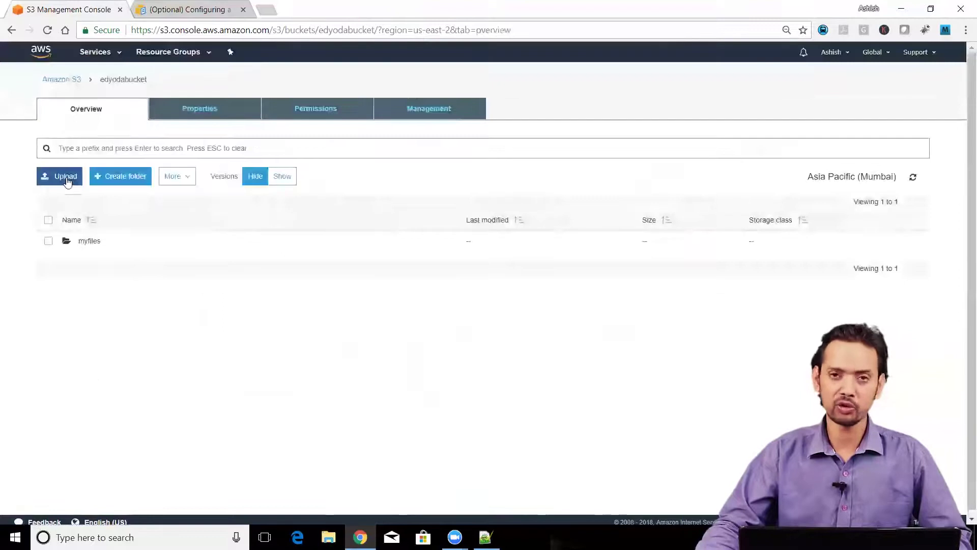
{"action": "left_click", "coordinate": [66, 178]}
{"action": "left_click", "coordinate": [526, 268]}
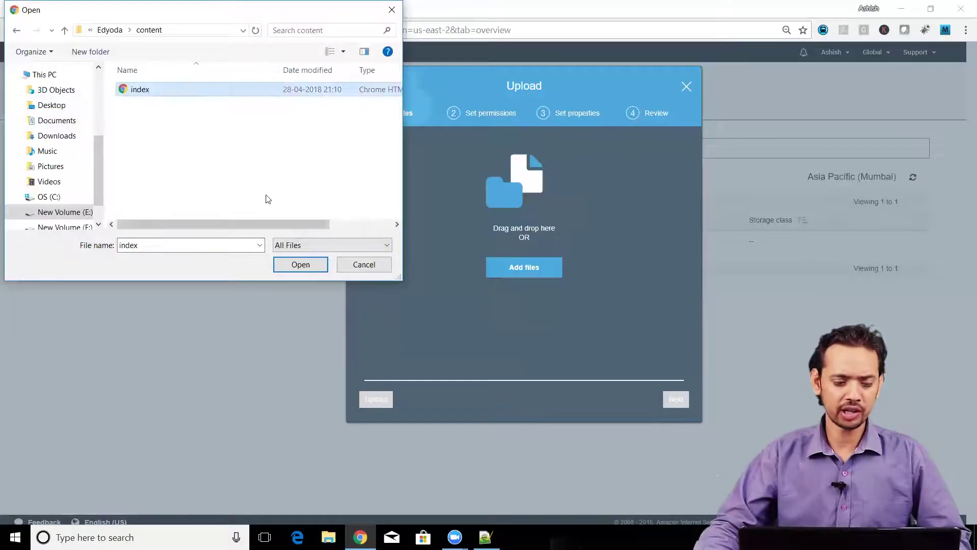
{"action": "double_click", "coordinate": [194, 92]}
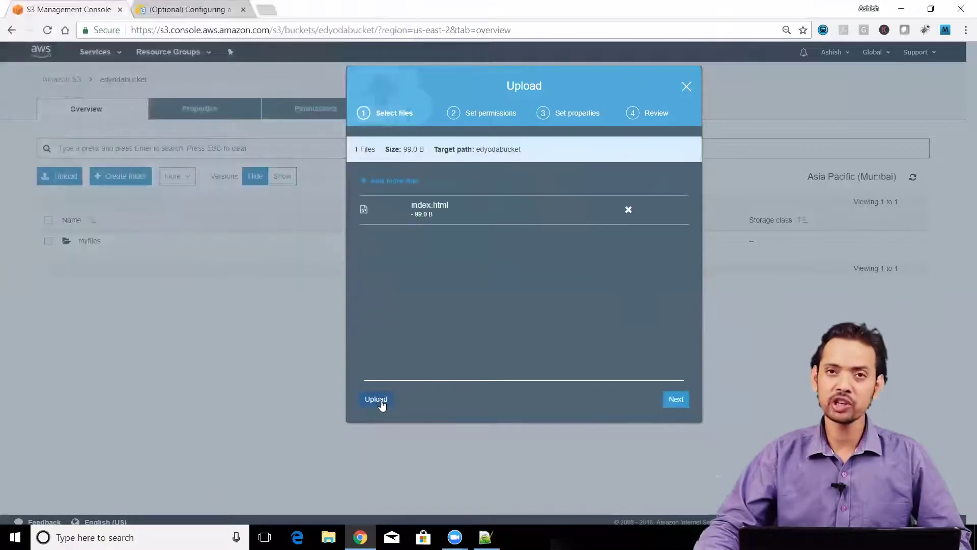
{"action": "left_click", "coordinate": [376, 399]}
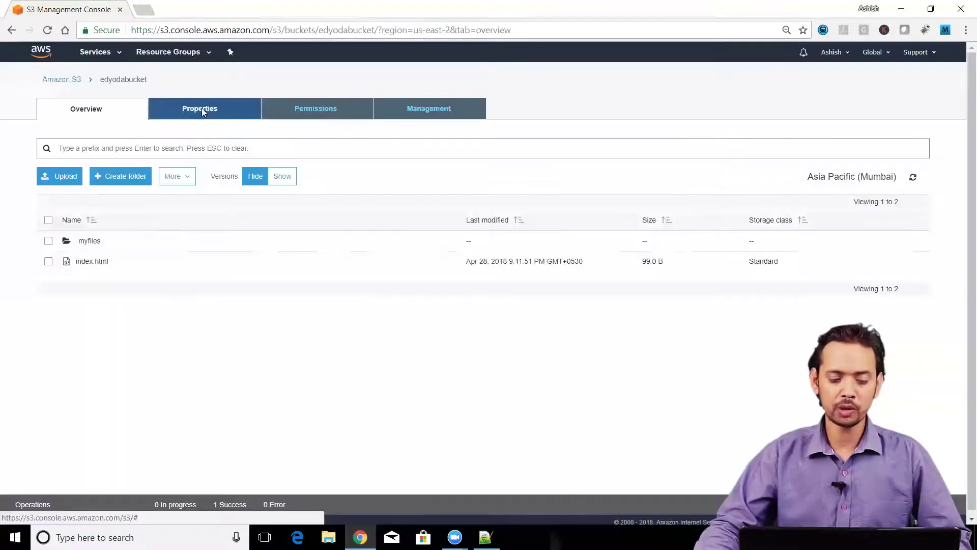
Copy the endpoint URL from the bucket's static website hosting properties and open it in a new browser tab
{"action": "left_click", "coordinate": [203, 108]}
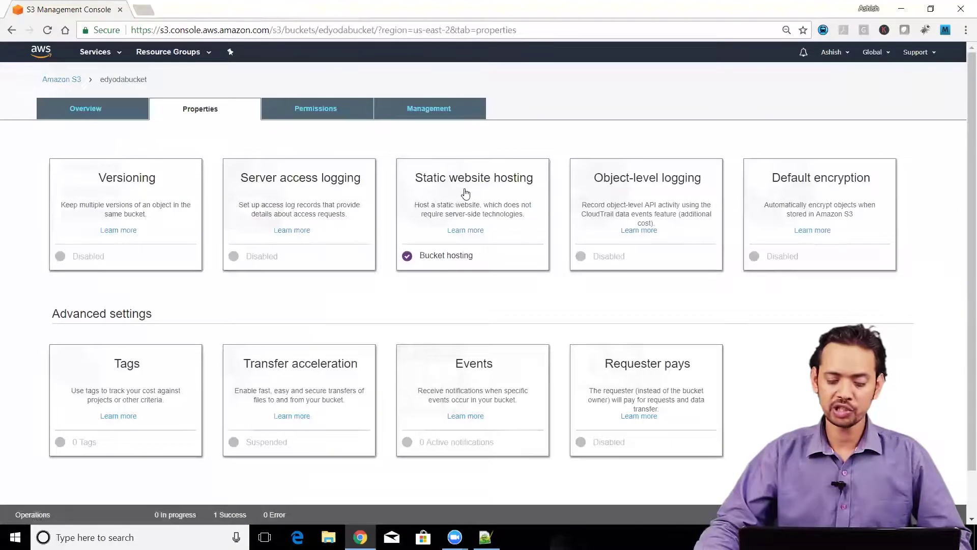
{"action": "left_click", "coordinate": [465, 193]}
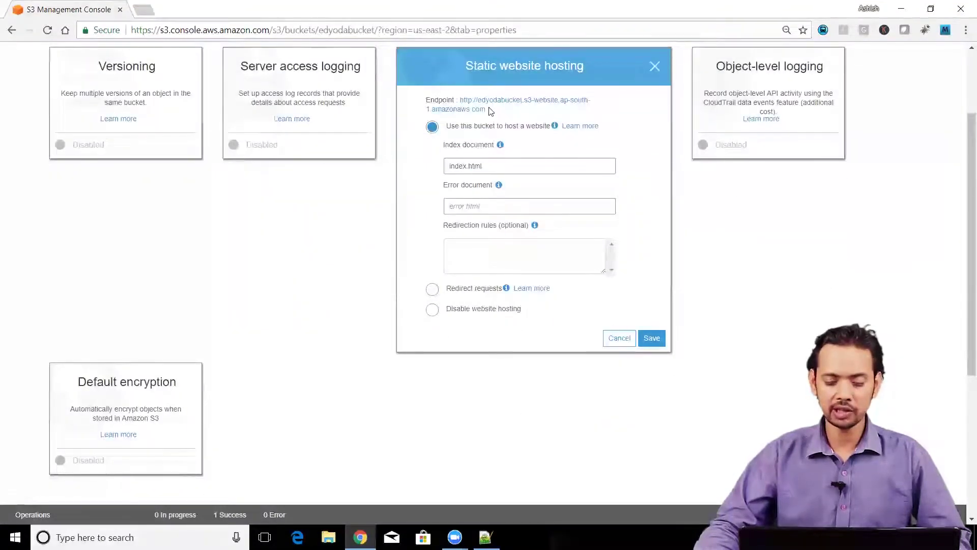
{"action": "left_click_drag", "start_coordinate": [489, 110], "coordinate": [458, 101]}
{"action": "key", "text": "ctrl+c"}
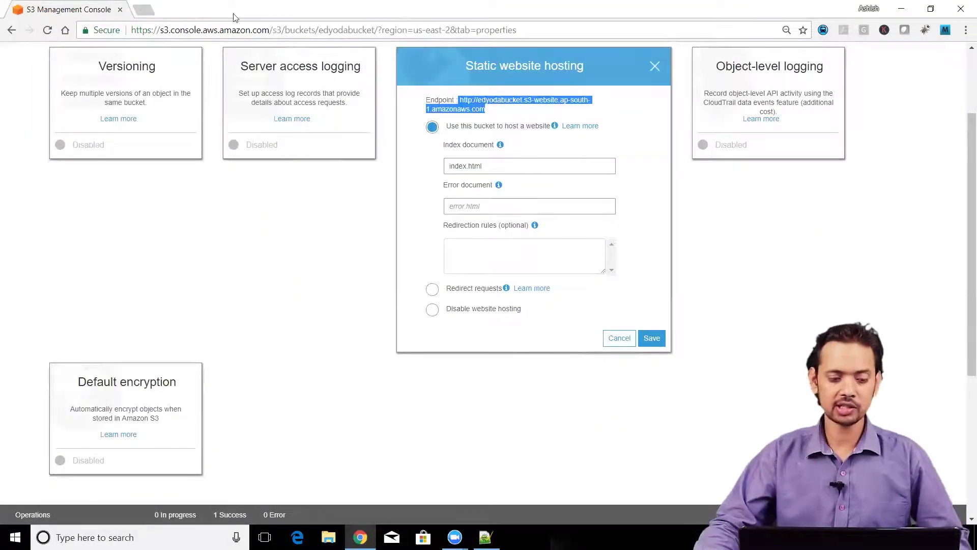
{"action": "left_click", "coordinate": [149, 17]}
{"action": "key", "text": "ctrl+v"}
{"action": "key", "text": "Return"}
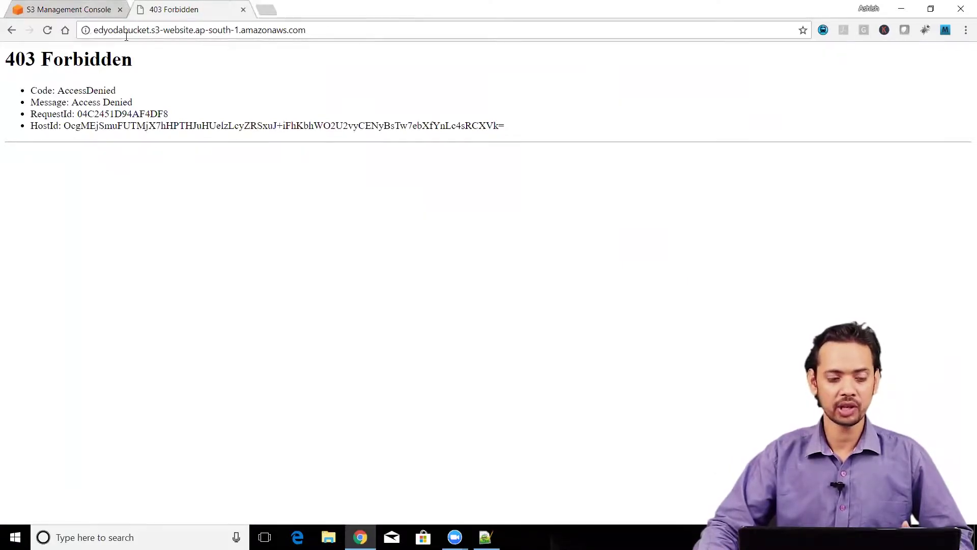
Return to the S3 console, open the index.html object in edyodabucket and make it public
{"action": "left_click", "coordinate": [41, 10]}
{"action": "left_click", "coordinate": [90, 262]}
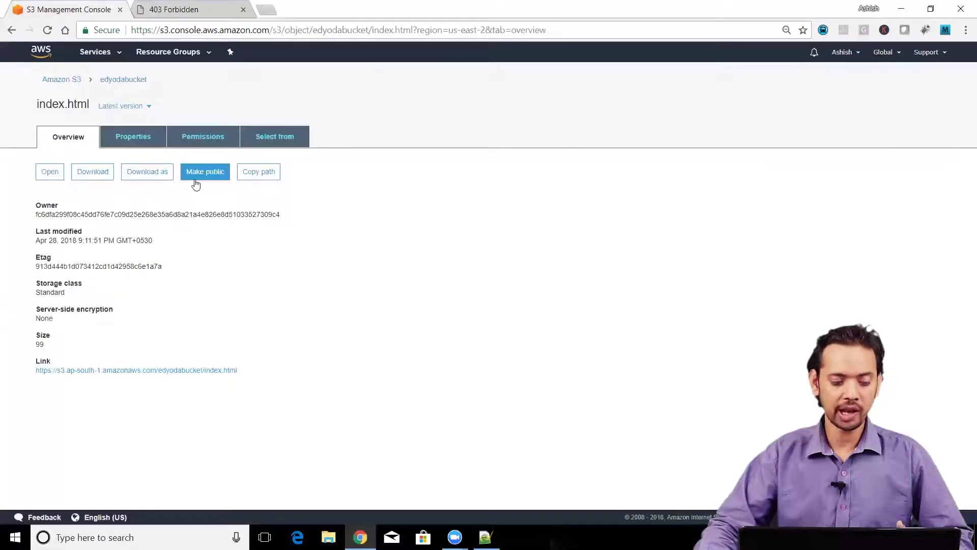
{"action": "left_click", "coordinate": [204, 182]}
Go back to edyodabucket's static website hosting properties and select the endpoint URL
{"action": "left_click", "coordinate": [62, 80]}
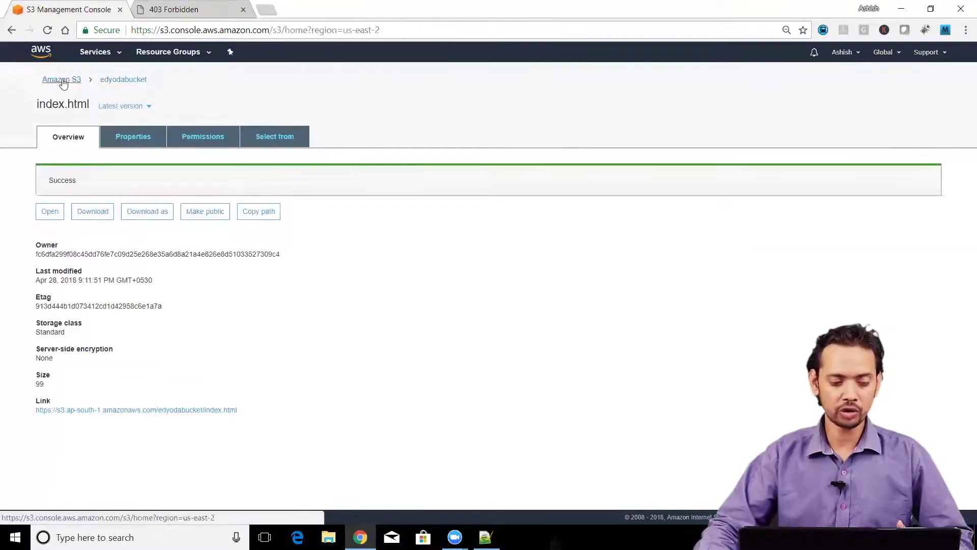
{"action": "left_click", "coordinate": [75, 295]}
{"action": "left_click", "coordinate": [206, 112]}
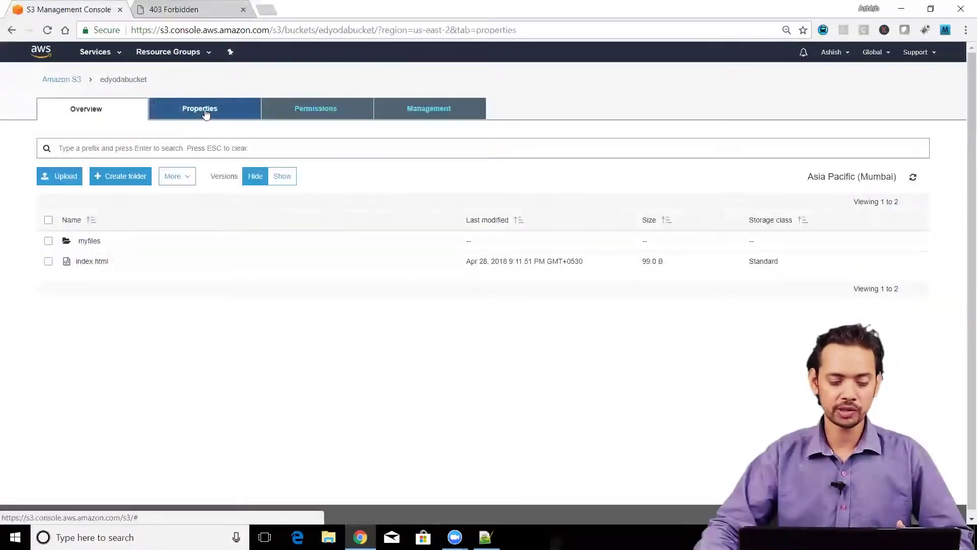
{"action": "left_click", "coordinate": [489, 188]}
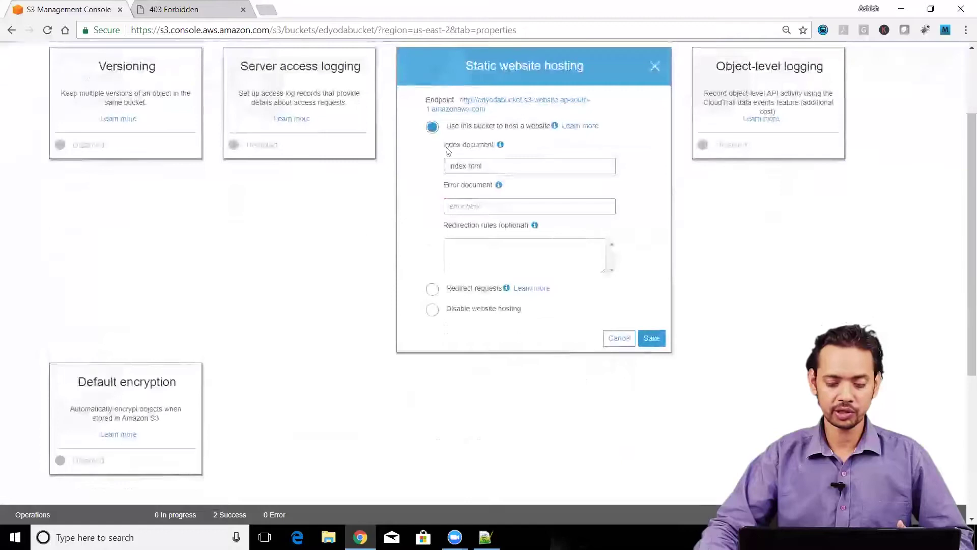
{"action": "left_click_drag", "start_coordinate": [485, 110], "coordinate": [462, 104]}
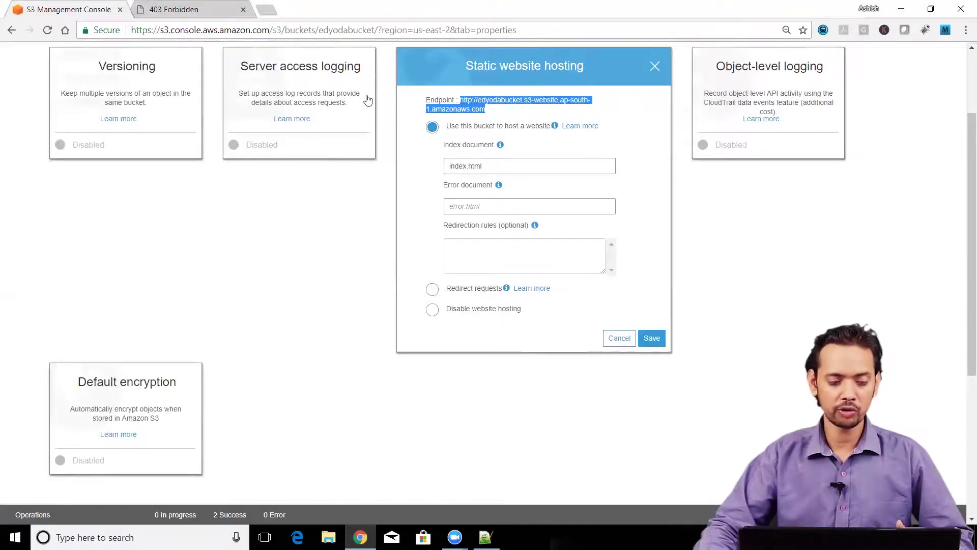
Reload the website endpoint page in its browser tab to check access to the site
{"action": "left_click", "coordinate": [217, 10]}
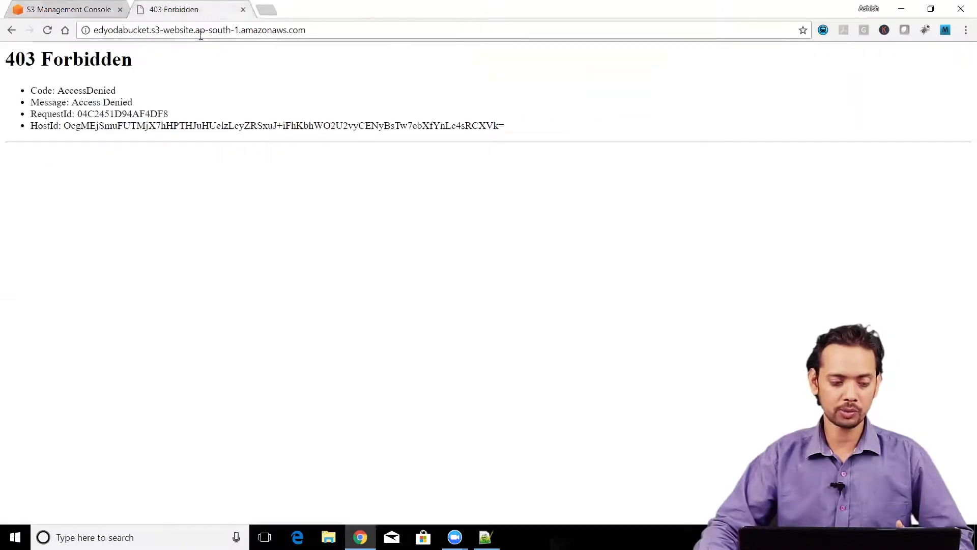
{"action": "left_click", "coordinate": [171, 36]}
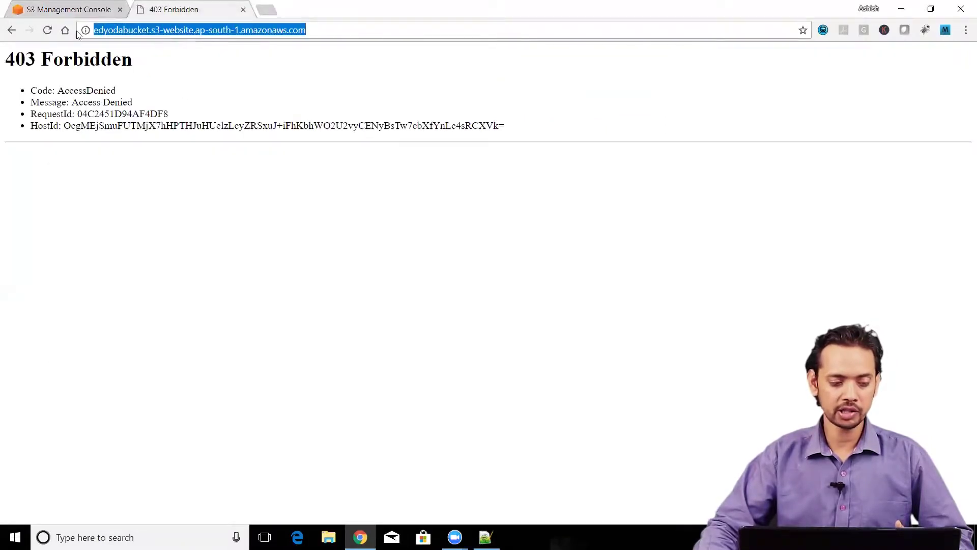
{"action": "left_click", "coordinate": [48, 30]}
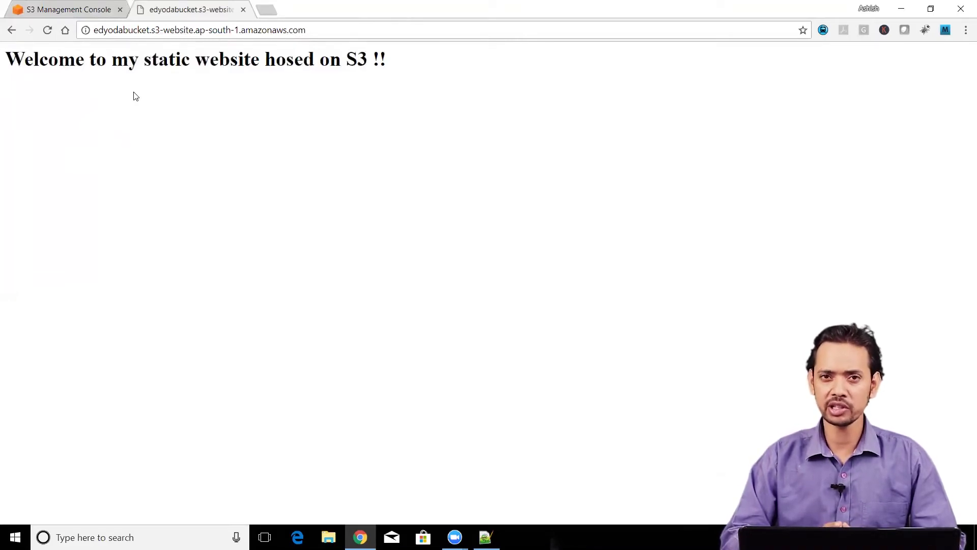
Load the site again from its address edyodabucket.s3-website.ap-south-1.amazonaws.com
{"action": "left_click", "coordinate": [214, 31]}
{"action": "double_click", "coordinate": [213, 32]}
{"action": "left_click", "coordinate": [213, 31]}
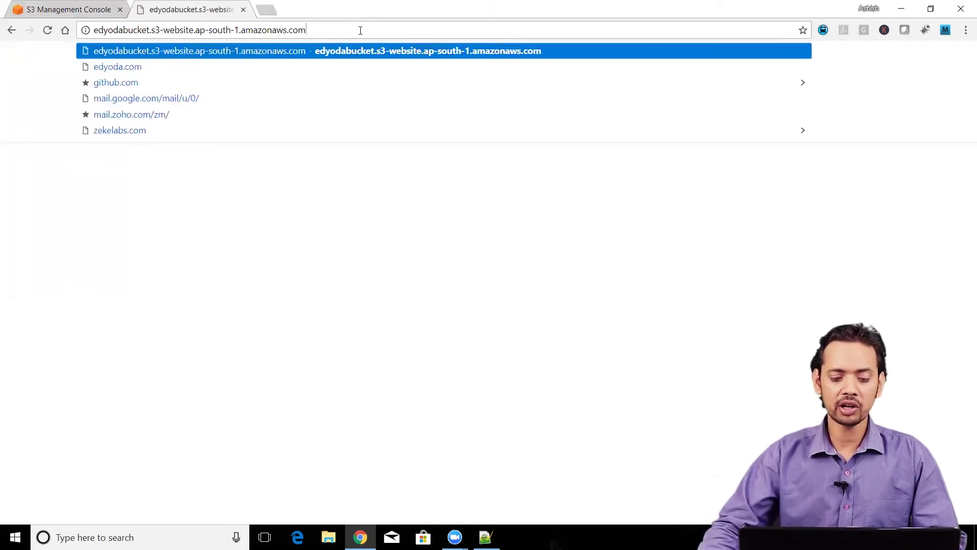
{"action": "key", "text": "Return"}
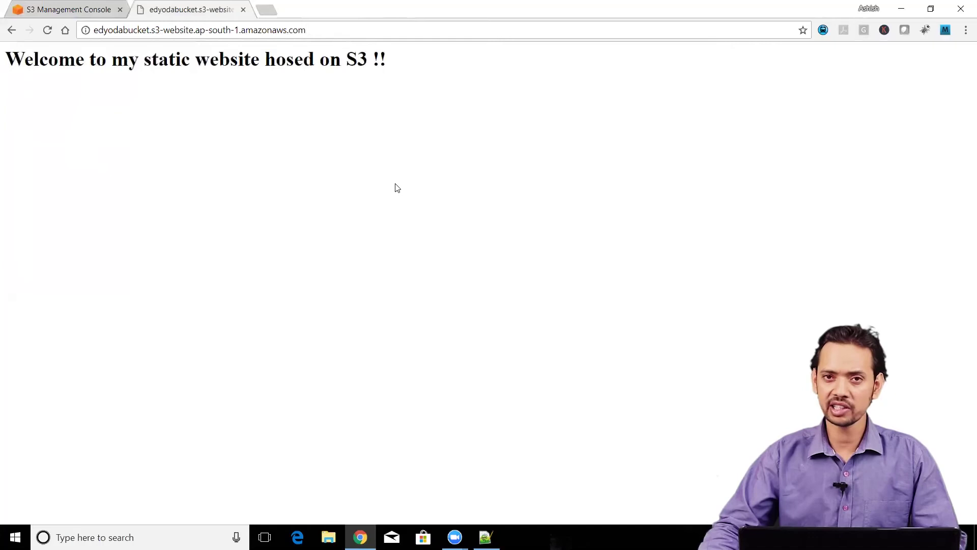